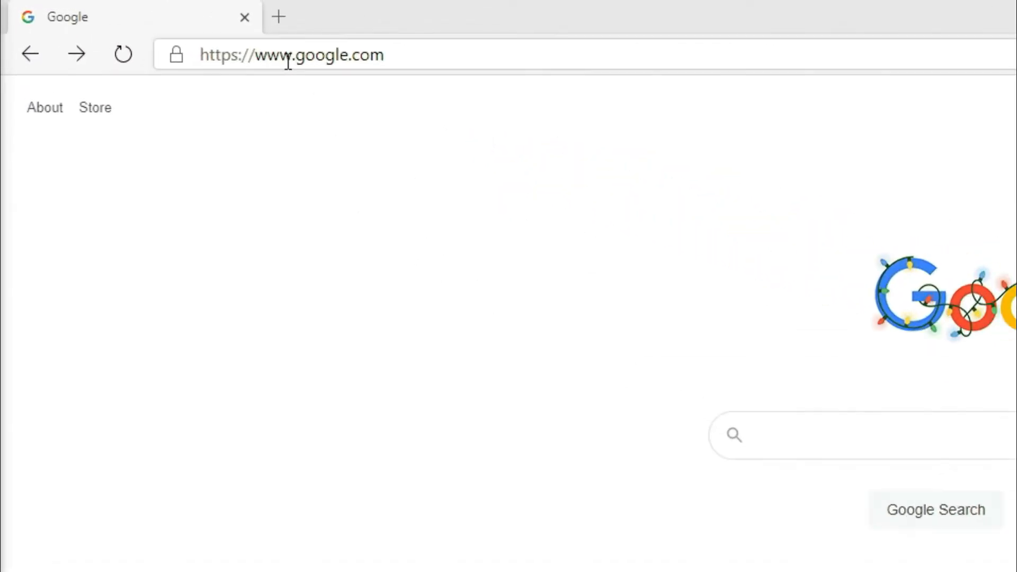
From Google's sign-in page, choose another account and begin creating a new Google account.
{"action": "left_click", "coordinate": [319, 63]}
{"action": "left_click", "coordinate": [945, 107]}
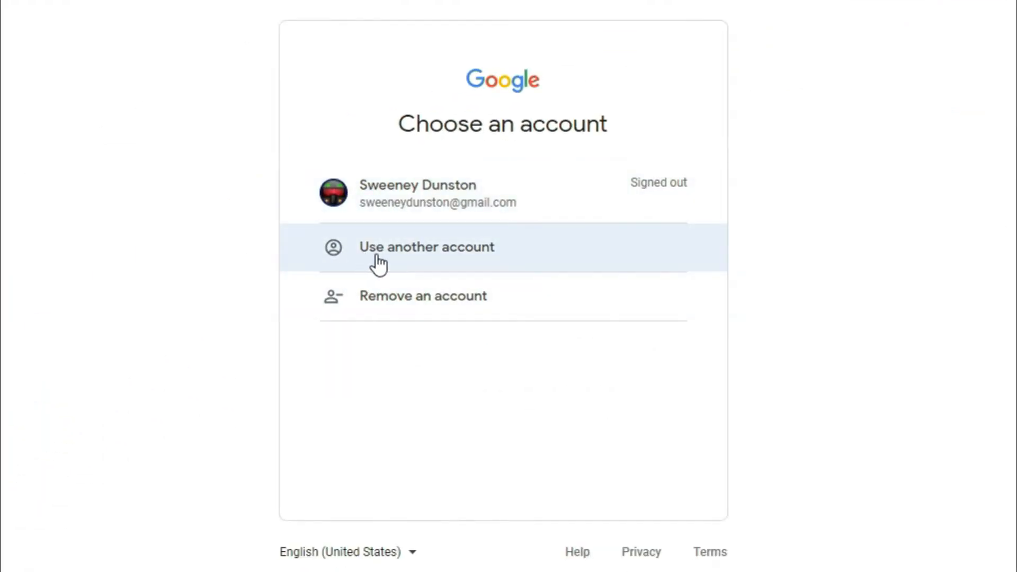
{"action": "left_click", "coordinate": [439, 249]}
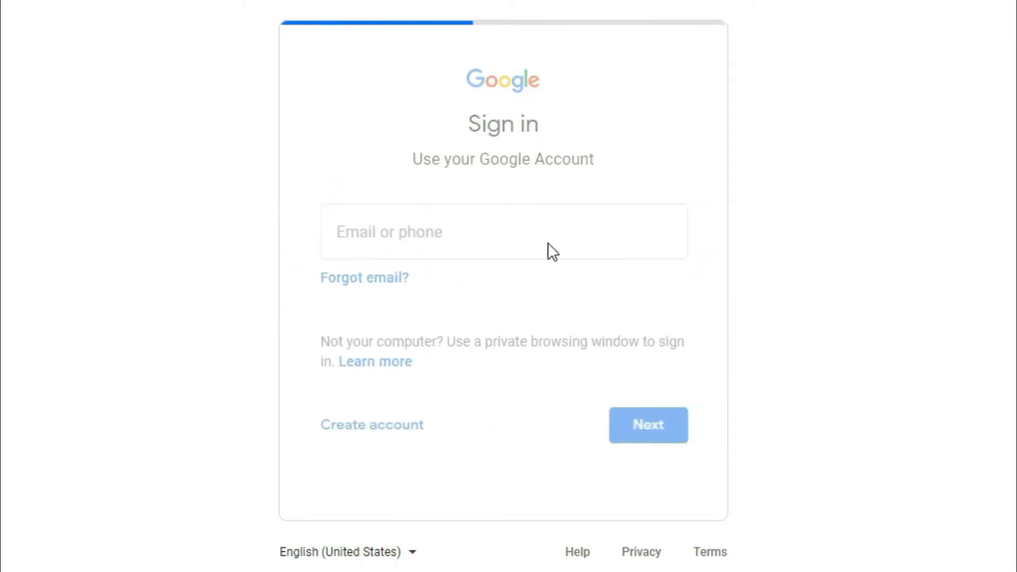
{"action": "left_click", "coordinate": [360, 434]}
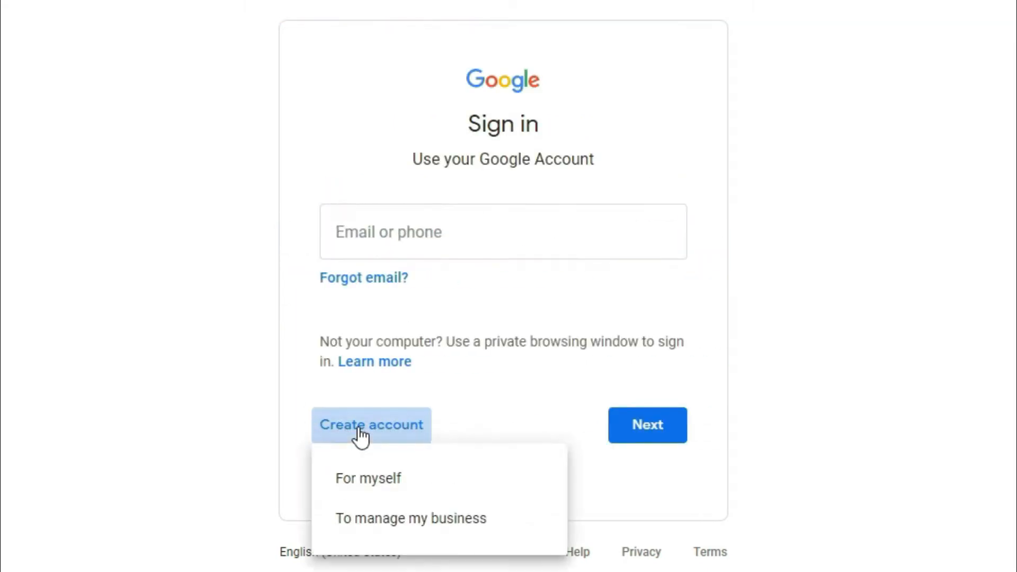
Choose a personal-use account and enter the account holder's first and last name.
{"action": "left_click", "coordinate": [385, 485]}
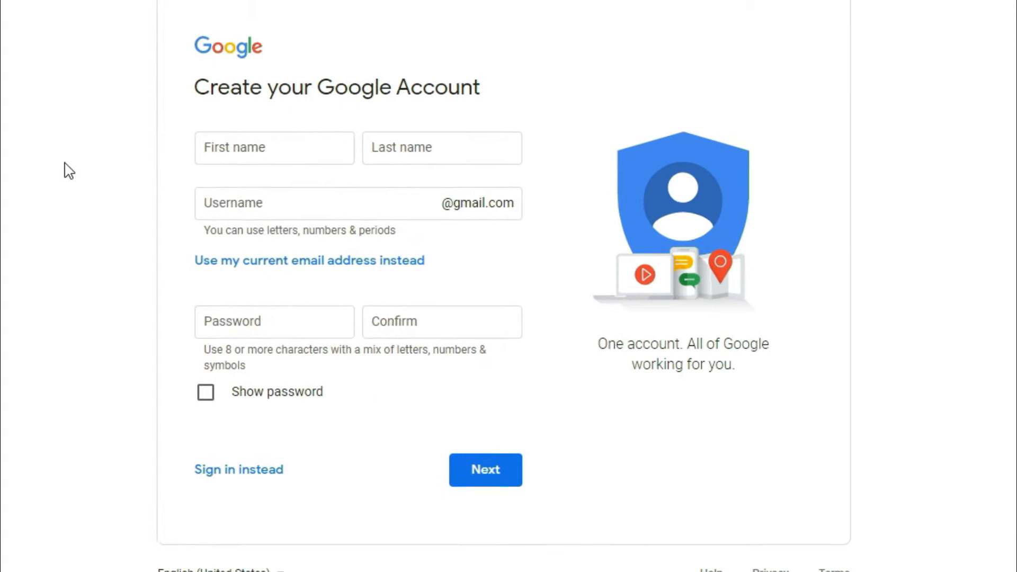
{"action": "left_click", "coordinate": [297, 155]}
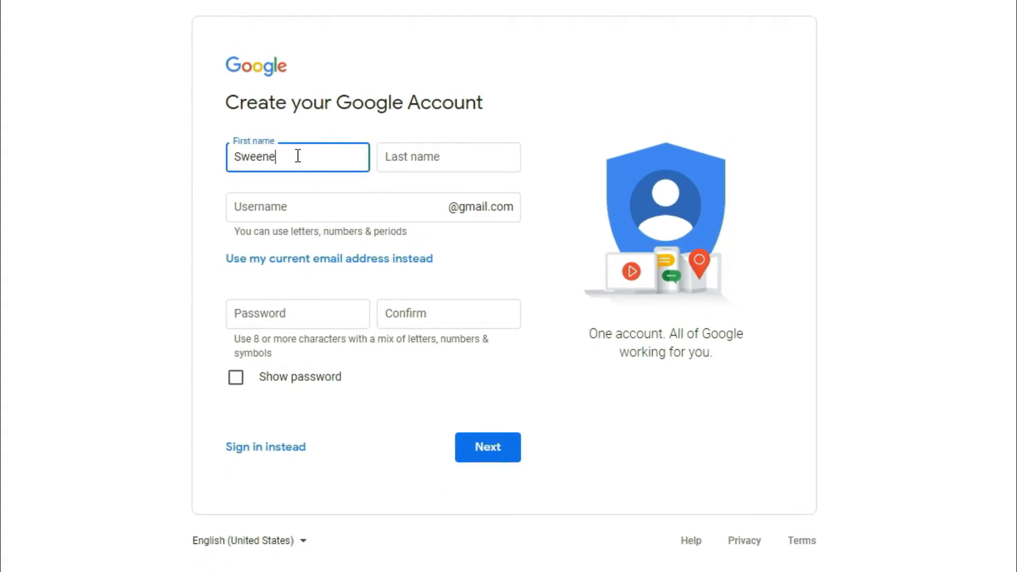
{"action": "key", "text": "Tab"}
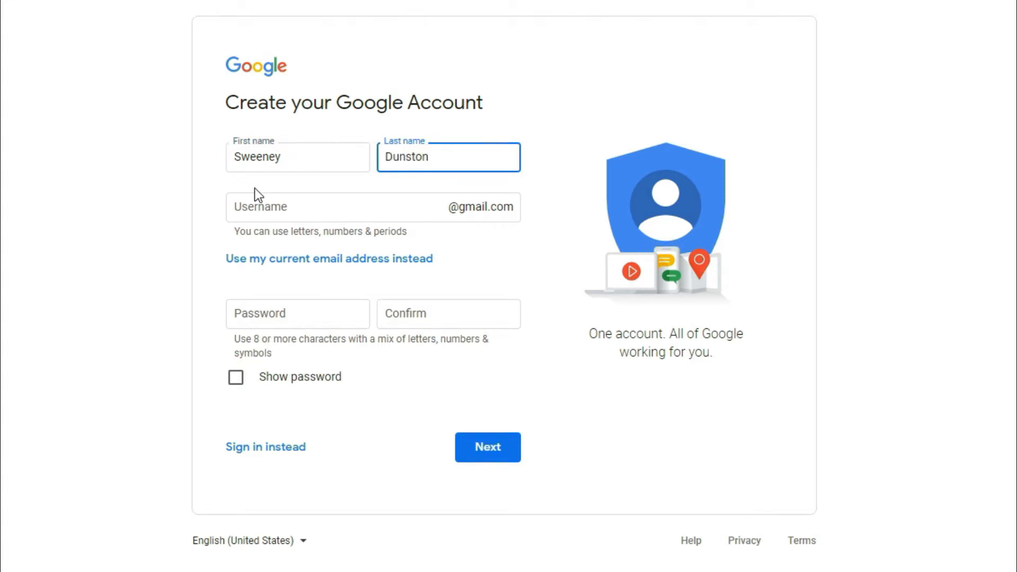
Enter a username and a password for the new Google account.
{"action": "left_click", "coordinate": [263, 205]}
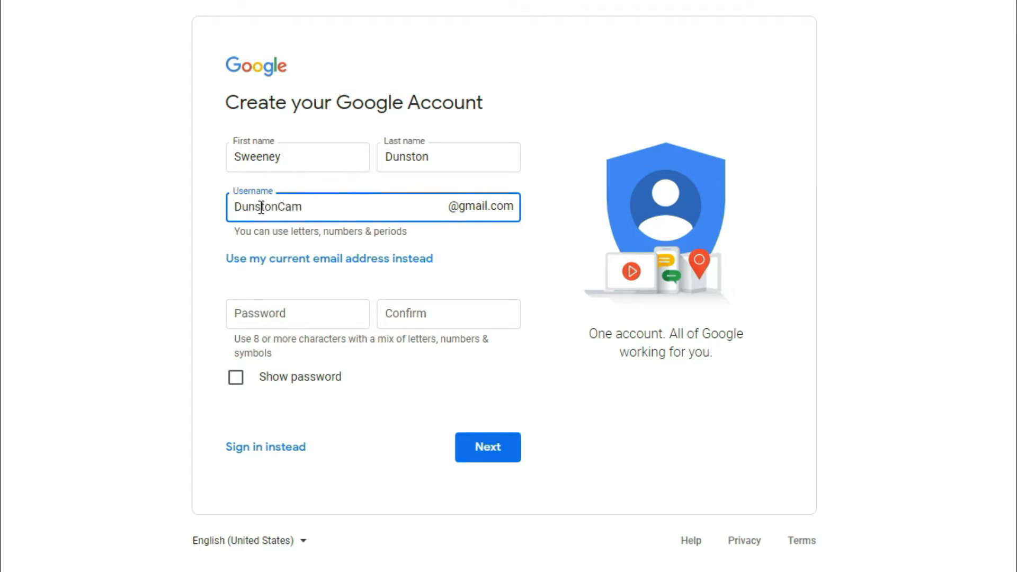
{"action": "left_click", "coordinate": [263, 313]}
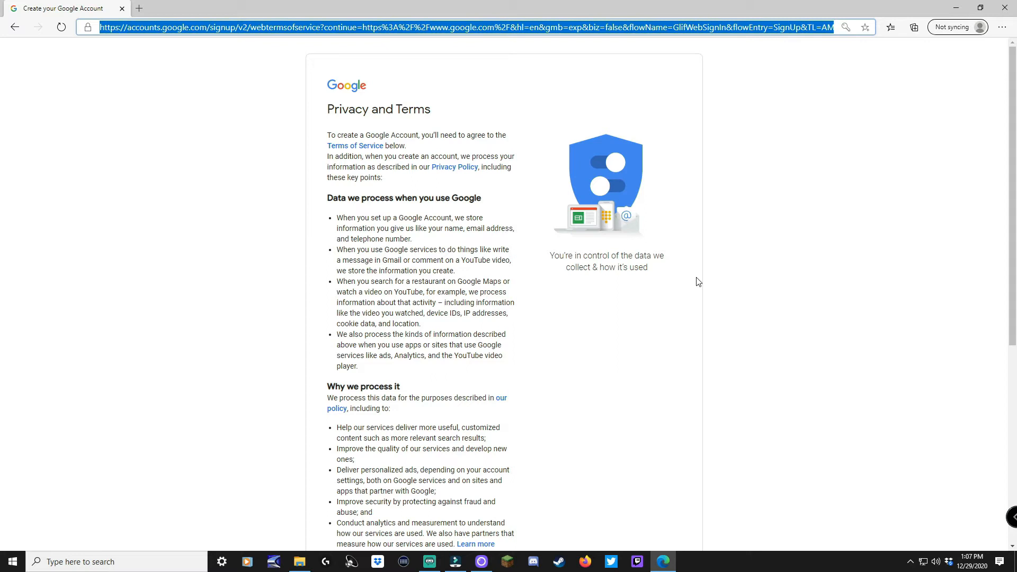
Scroll through the Privacy and Terms and agree to them.
{"action": "scroll", "coordinate": [646, 286], "scroll_direction": "down", "scroll_amount": 7}
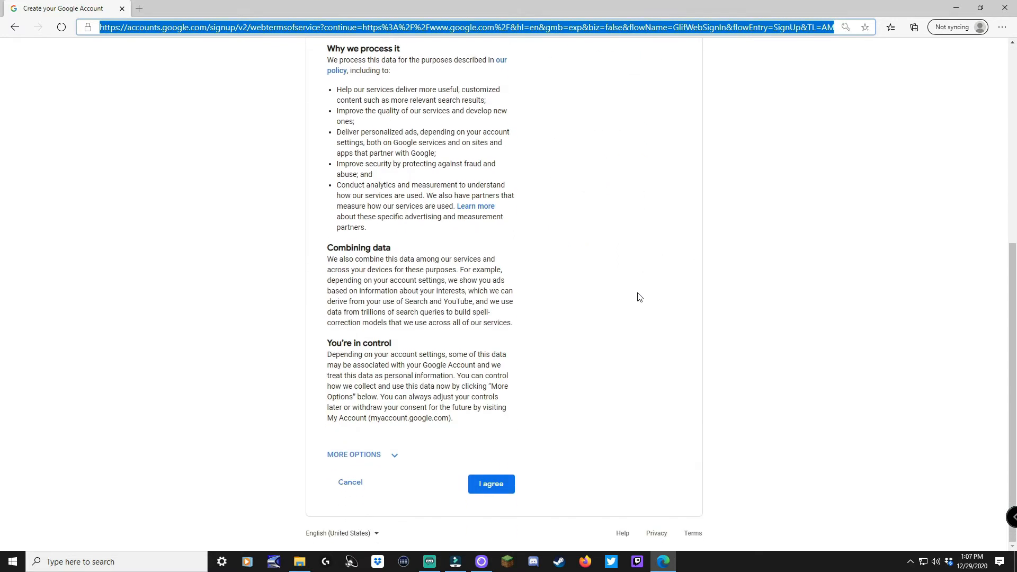
{"action": "left_click", "coordinate": [491, 483]}
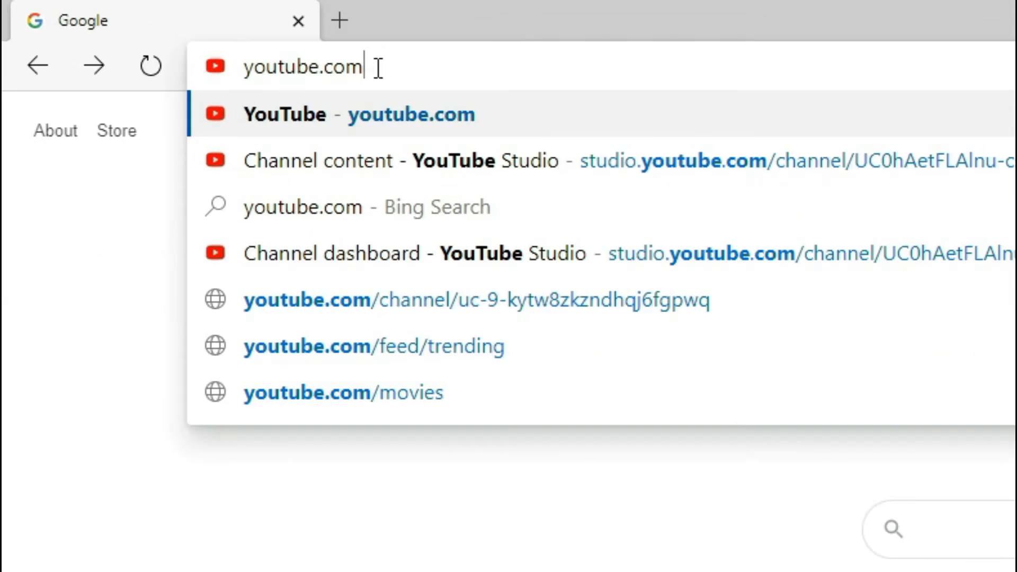
Sign in to YouTube with the new account's password and keep its recovery settings.
{"action": "key", "text": "Return"}
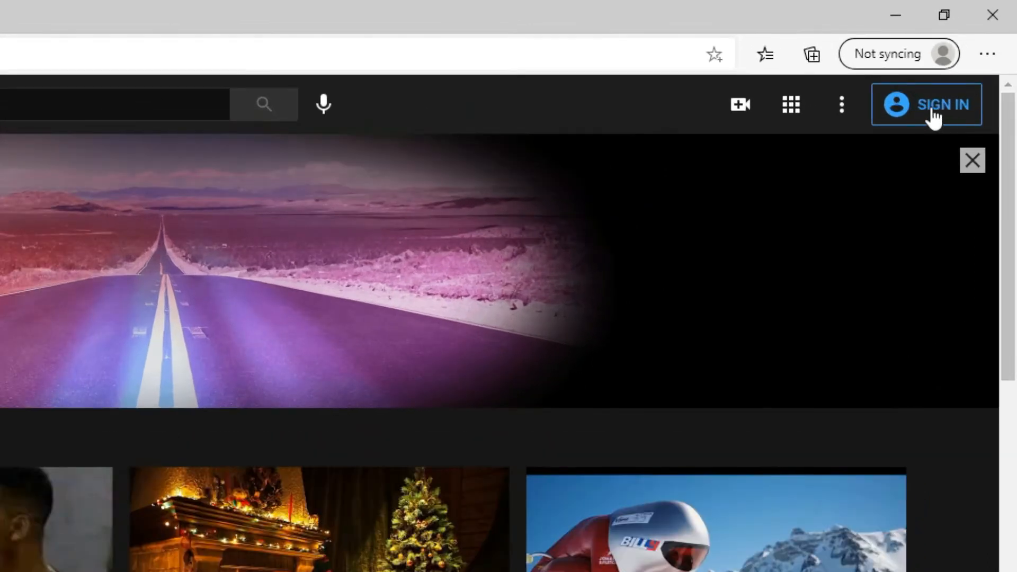
{"action": "left_click", "coordinate": [942, 116]}
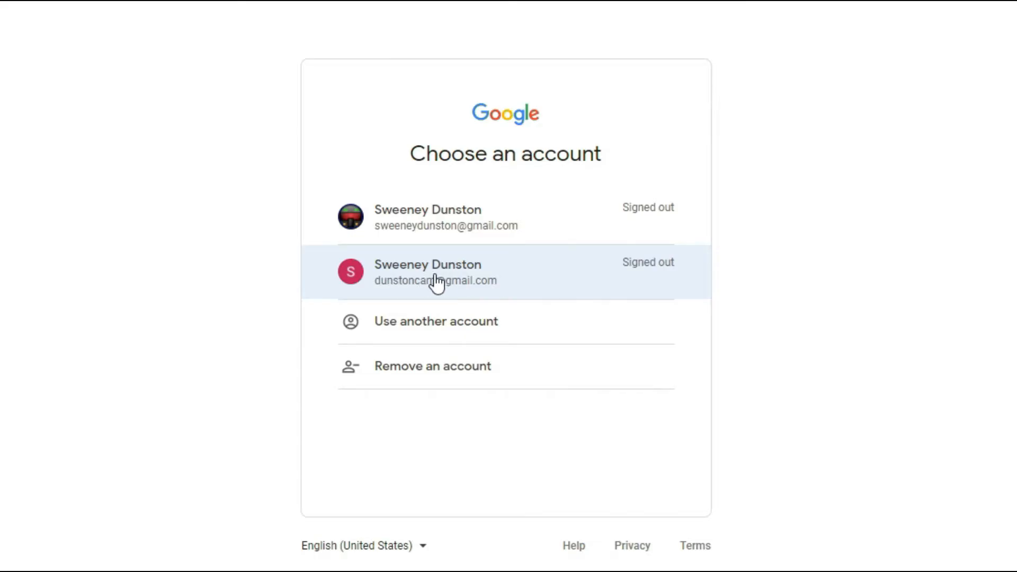
{"action": "left_click", "coordinate": [438, 284]}
{"action": "type", "text": "•••••••••••"}
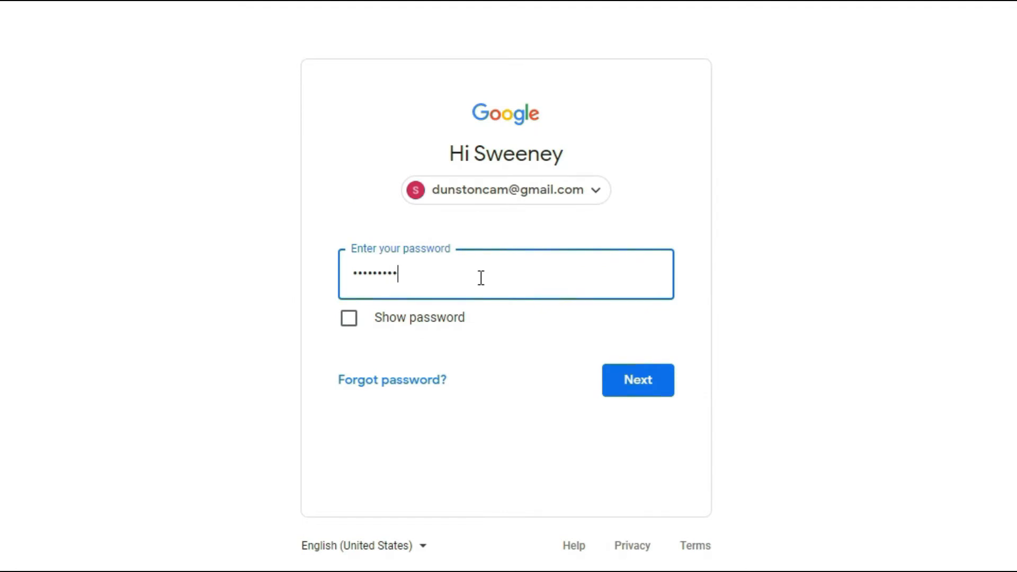
{"action": "left_click", "coordinate": [642, 388]}
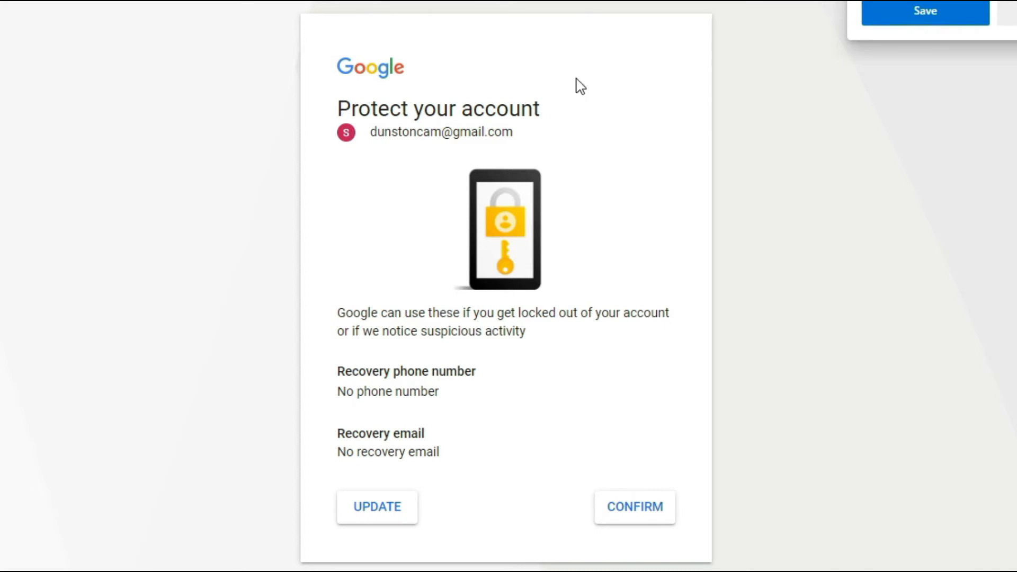
{"action": "left_click", "coordinate": [636, 516]}
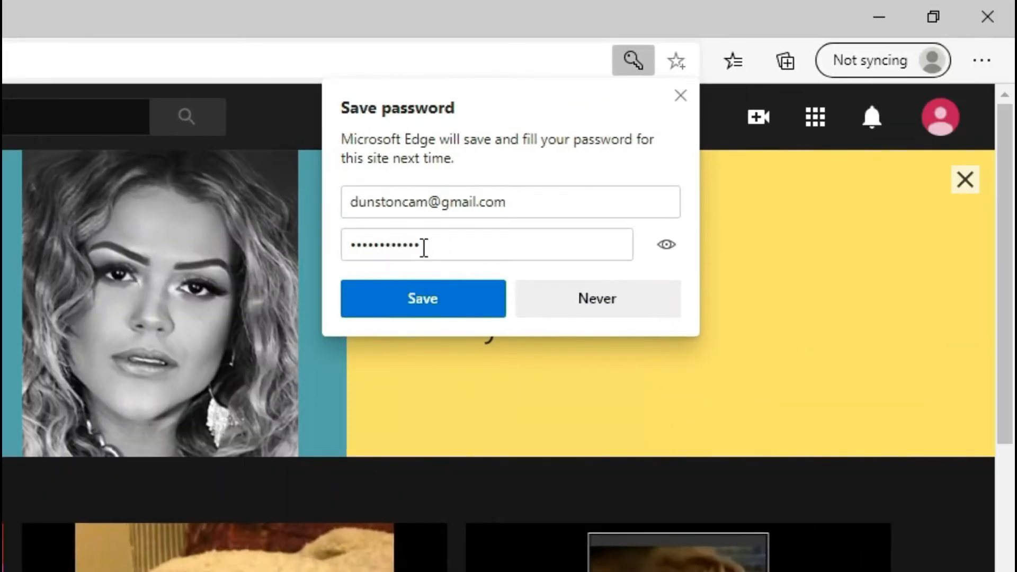
Dismiss the save-password prompt and start a new channel using a custom name.
{"action": "left_click", "coordinate": [464, 303]}
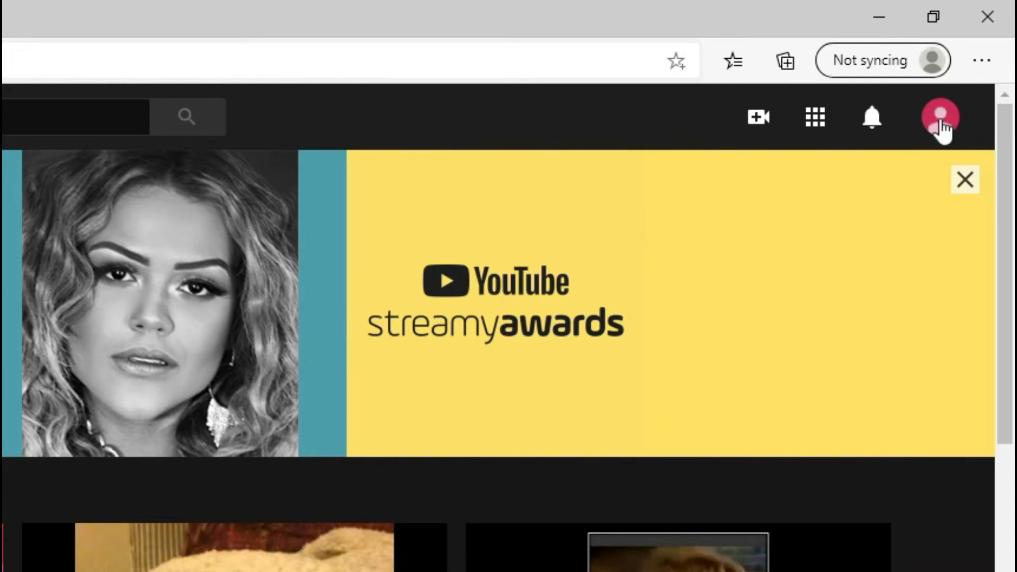
{"action": "left_click", "coordinate": [941, 126]}
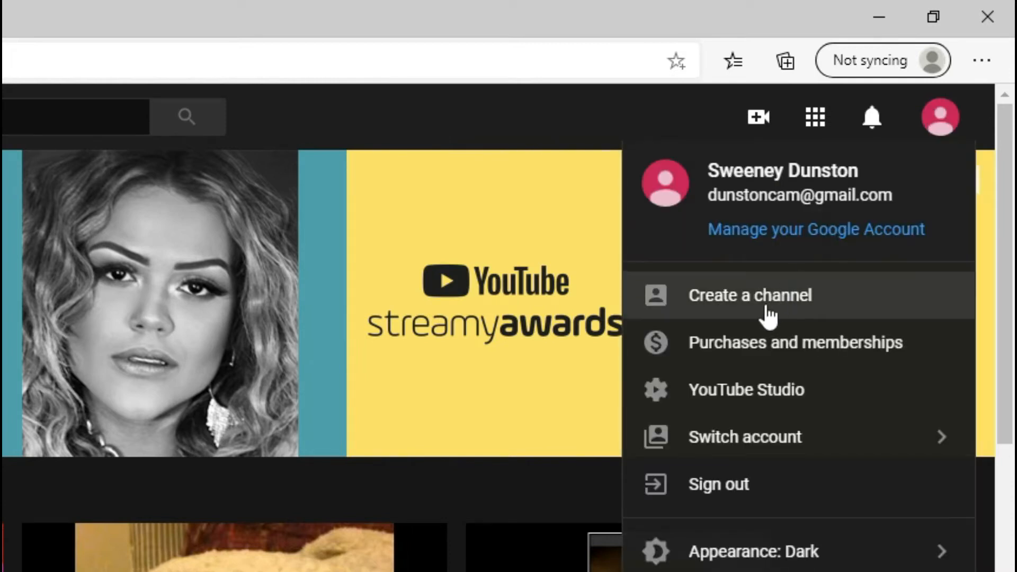
{"action": "left_click", "coordinate": [767, 311]}
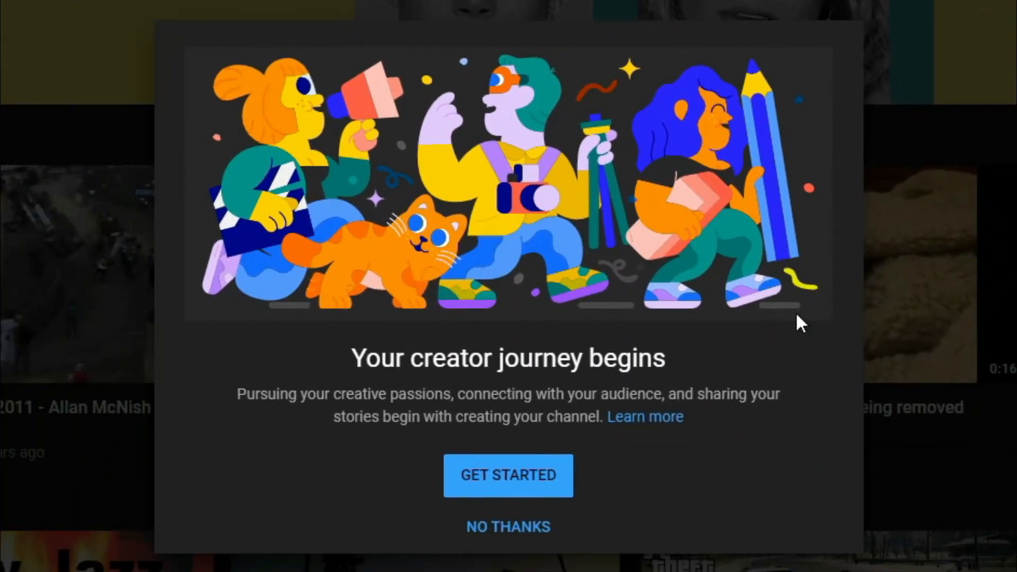
{"action": "left_click", "coordinate": [523, 482]}
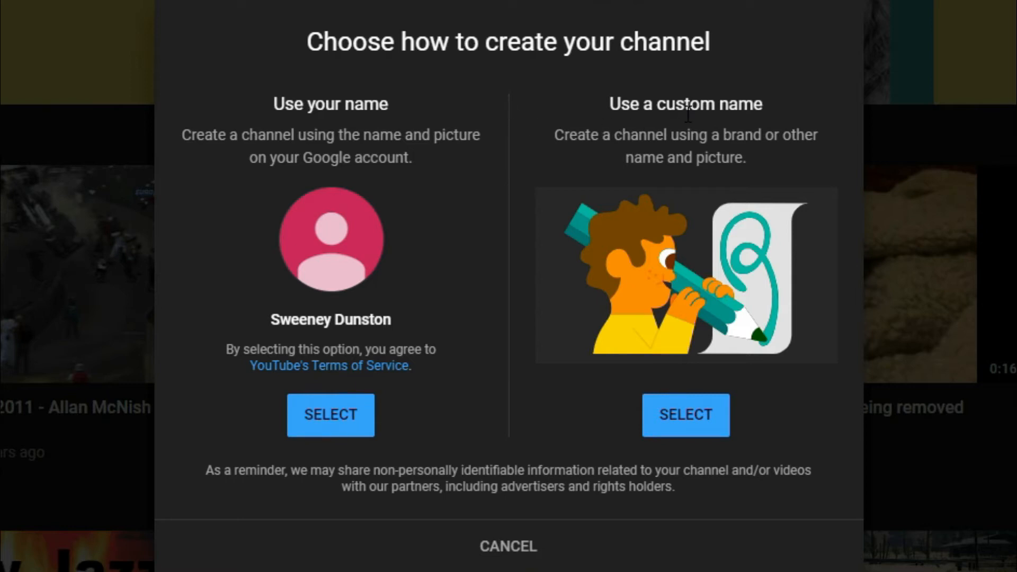
{"action": "left_click", "coordinate": [688, 418]}
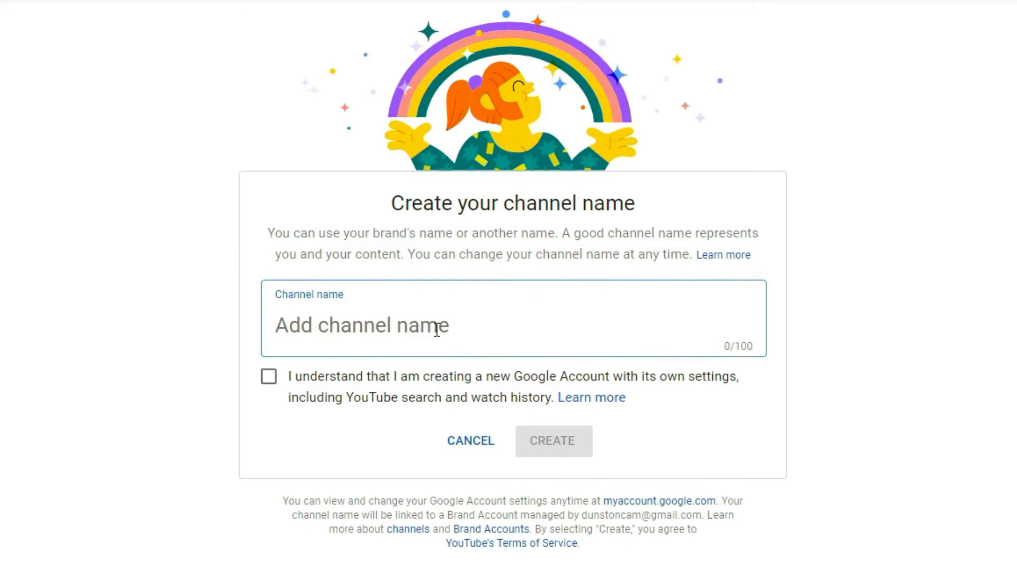
Enter DunstonCam as the channel name and tick the new-account acknowledgement.
{"action": "type", "text": "DunstonCam"}
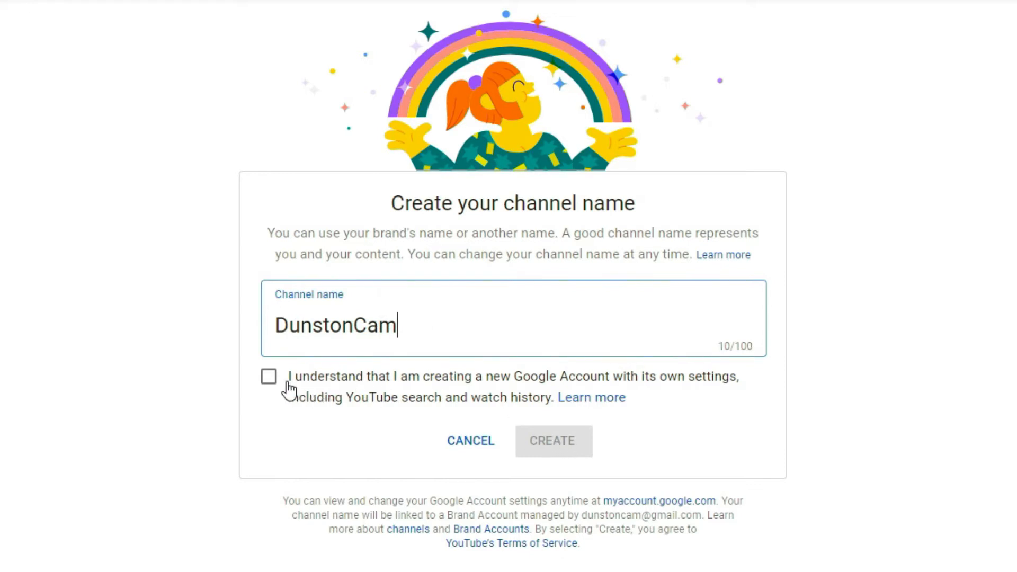
{"action": "left_click", "coordinate": [444, 403]}
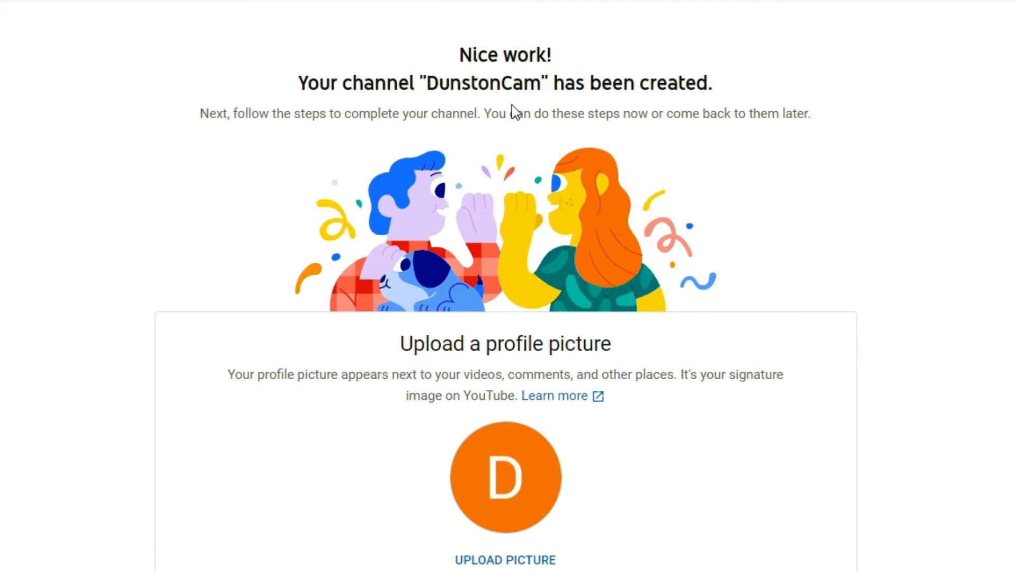
Upload 20181223_084734.png, the pink cartoon brain, as the channel's profile picture.
{"action": "scroll", "coordinate": [930, 123], "scroll_direction": "down", "scroll_amount": 10}
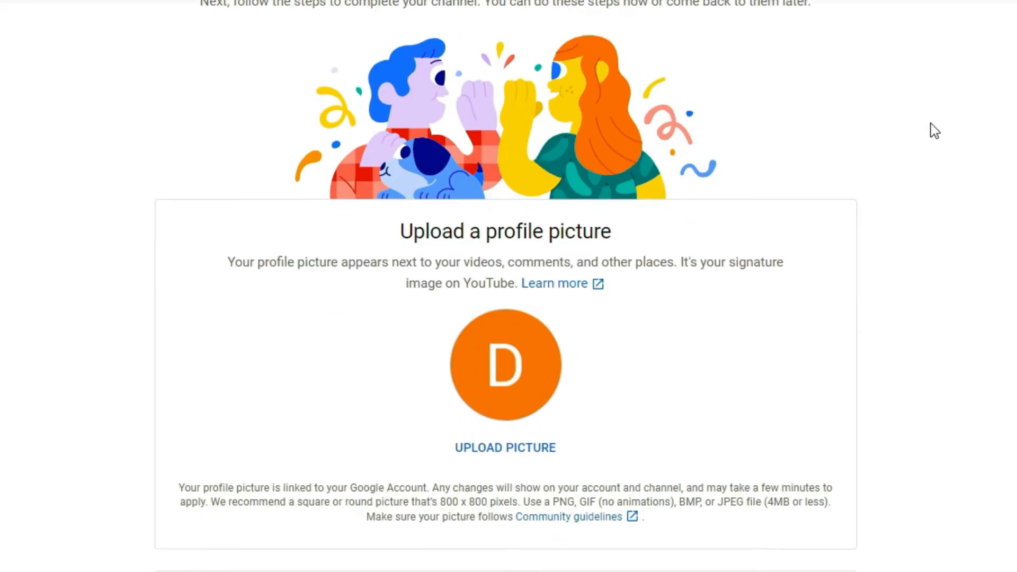
{"action": "scroll", "coordinate": [904, 144], "scroll_direction": "up", "scroll_amount": 9}
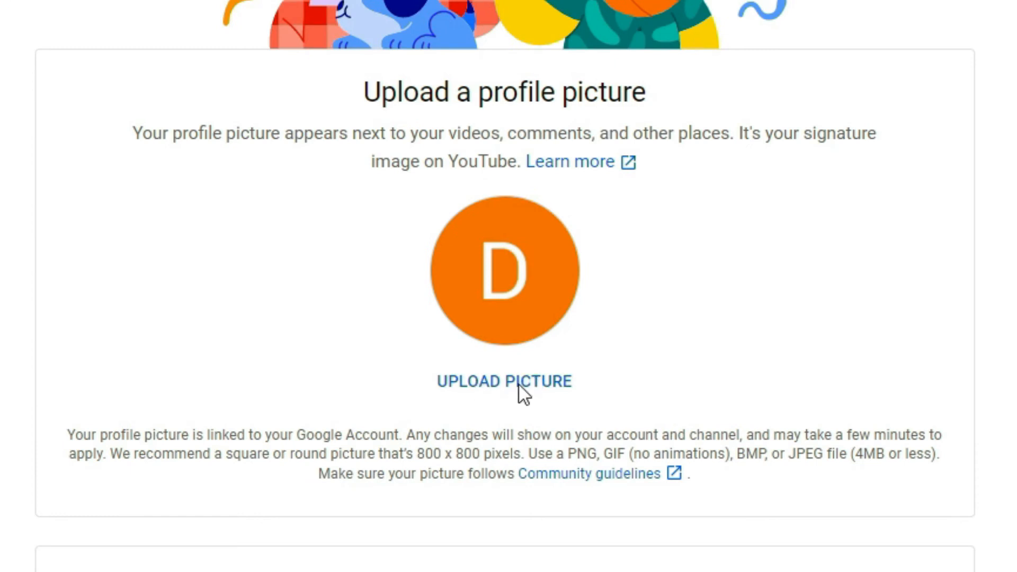
{"action": "left_click", "coordinate": [519, 385]}
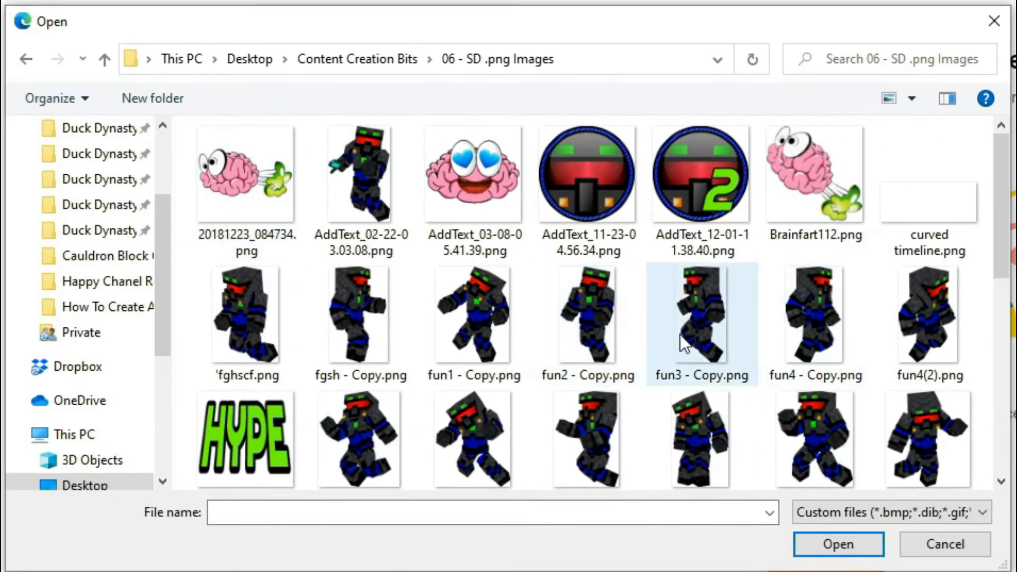
{"action": "left_click", "coordinate": [259, 185]}
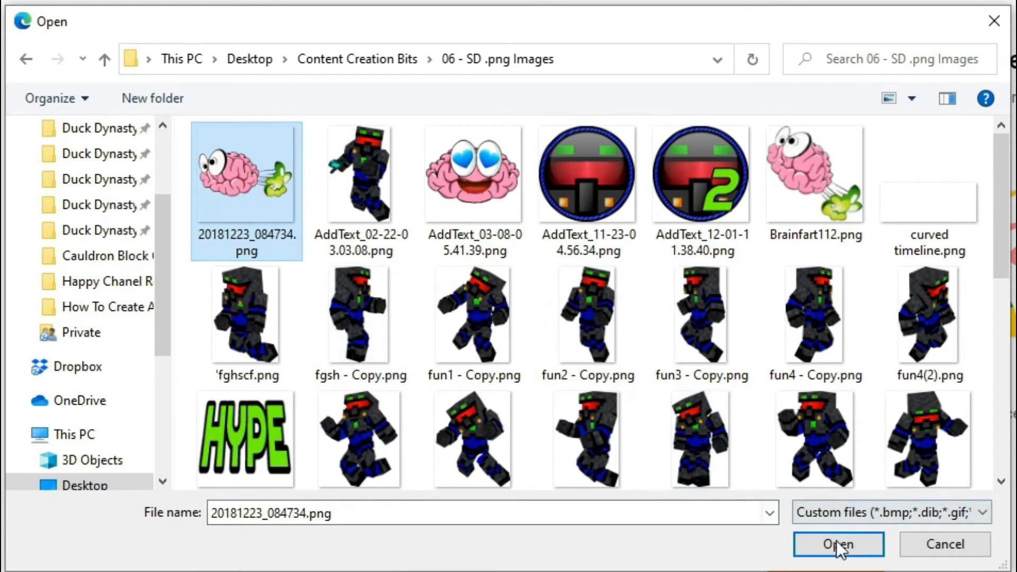
{"action": "left_click", "coordinate": [839, 544]}
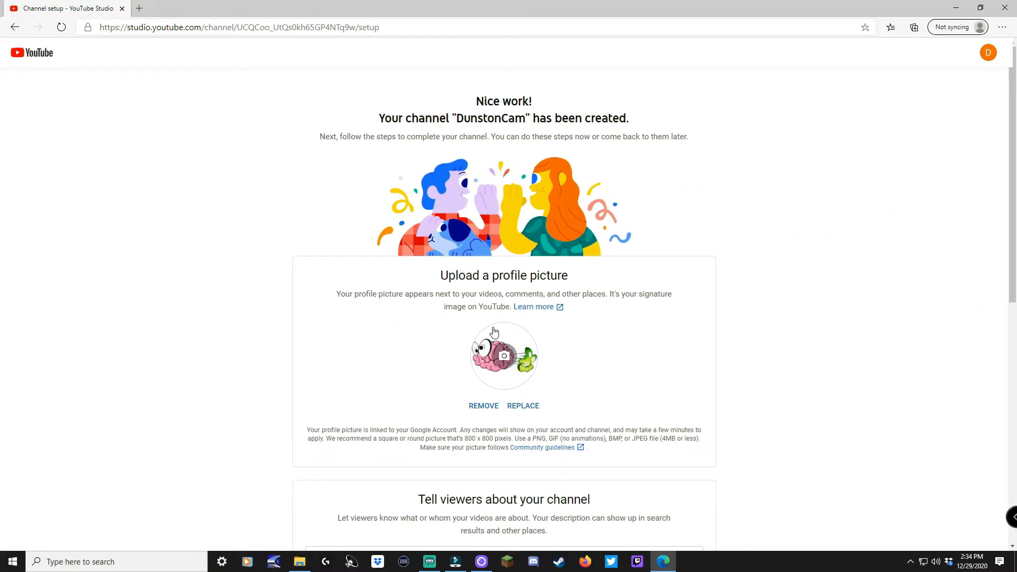
Save the channel setup with the welcome description about Minecraft gameplay videos.
{"action": "scroll", "coordinate": [561, 371], "scroll_direction": "down", "scroll_amount": 4}
{"action": "scroll", "coordinate": [585, 373], "scroll_direction": "down", "scroll_amount": 3}
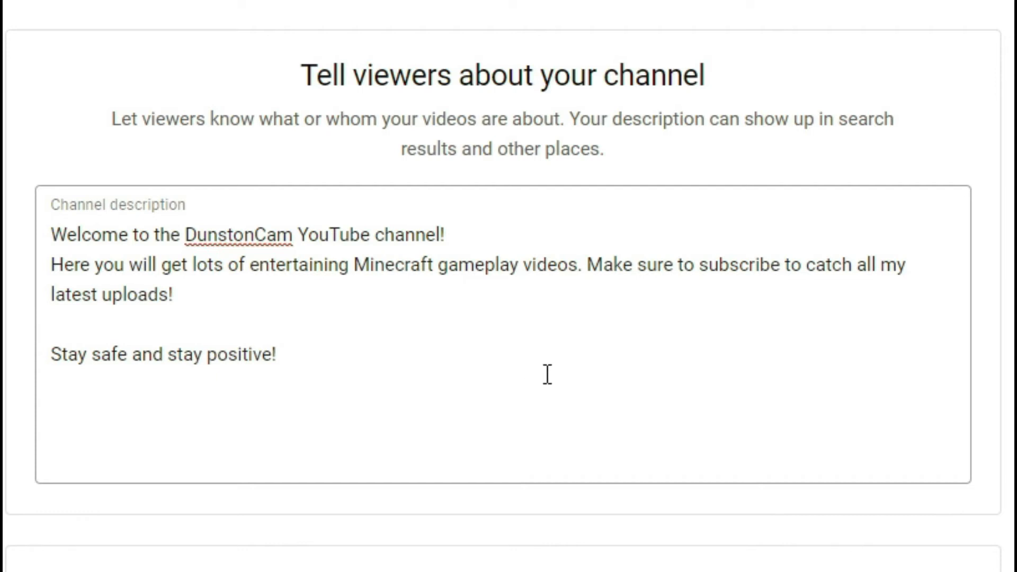
{"action": "scroll", "coordinate": [547, 374], "scroll_direction": "down", "scroll_amount": 6}
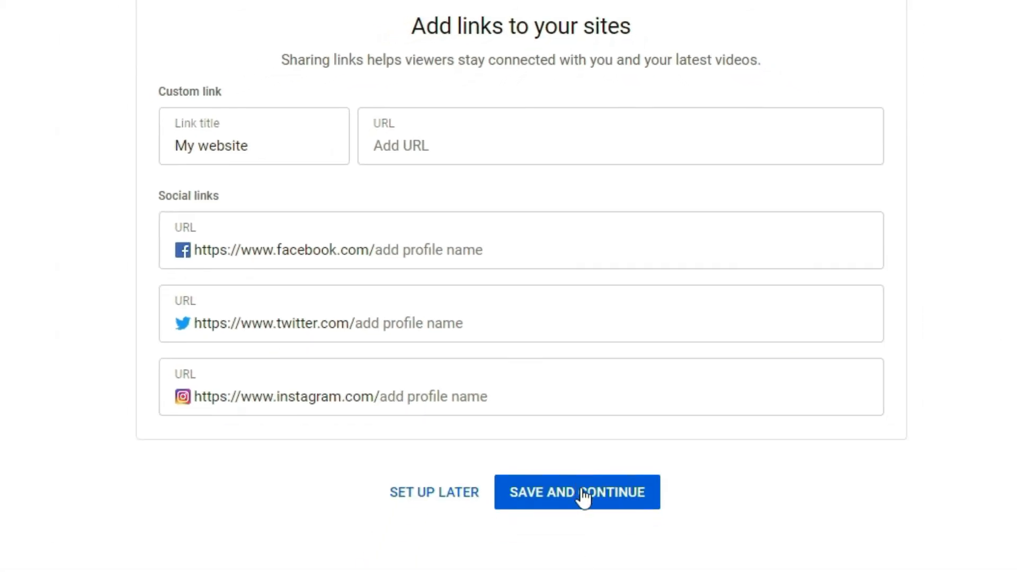
{"action": "left_click", "coordinate": [568, 501]}
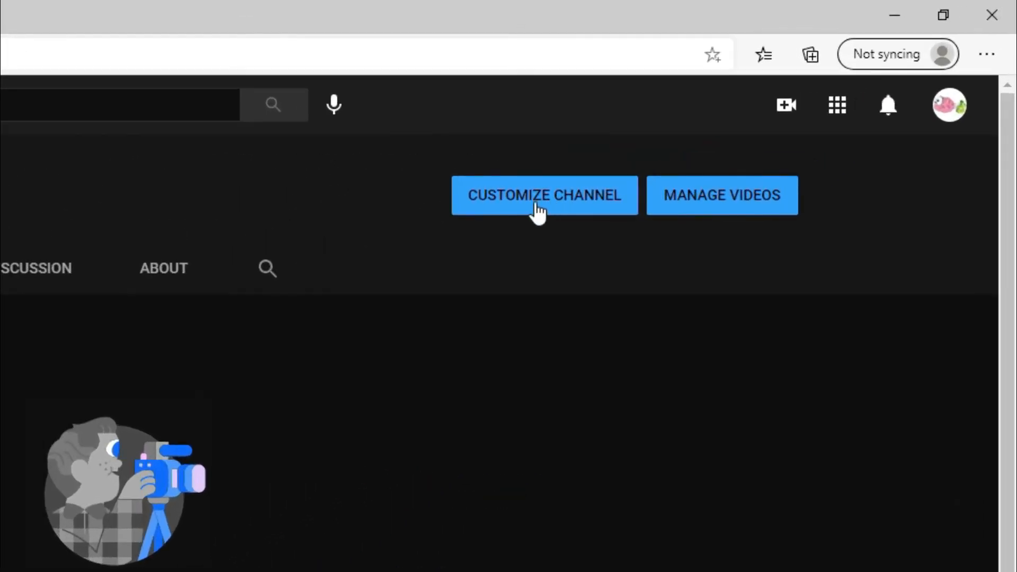
Go to Customize Channel from the DunstonCam channel page.
{"action": "left_click", "coordinate": [517, 209]}
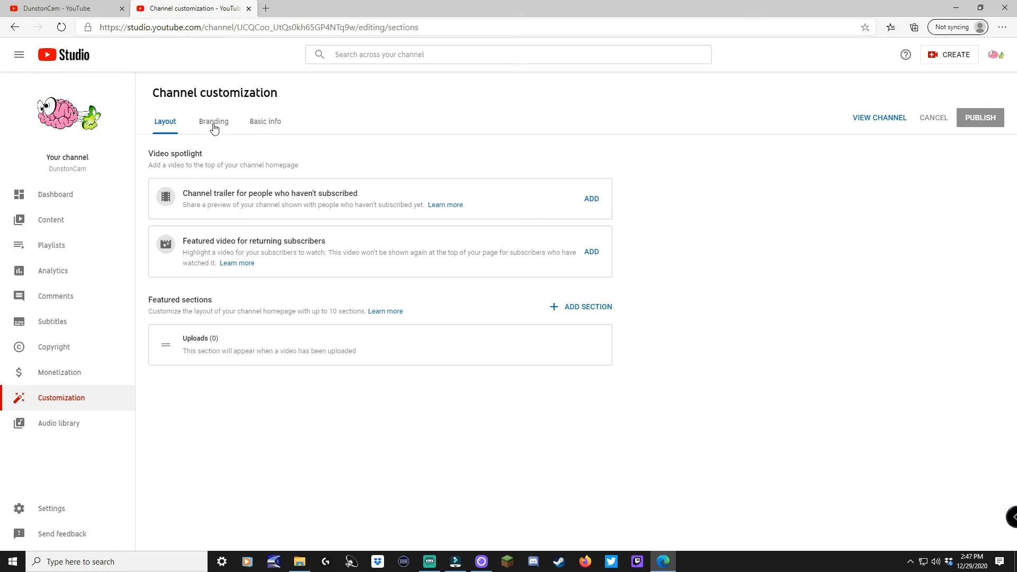
On the Branding tab, upload AddText_05-17-03.03.32.jpg as the banner and confirm the crop.
{"action": "left_click", "coordinate": [214, 126]}
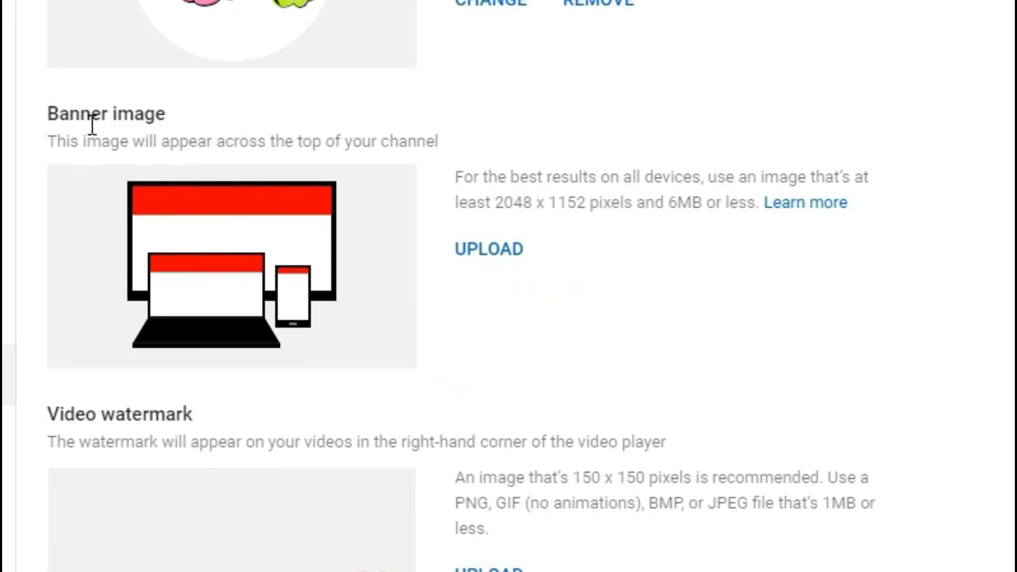
{"action": "left_click", "coordinate": [513, 260]}
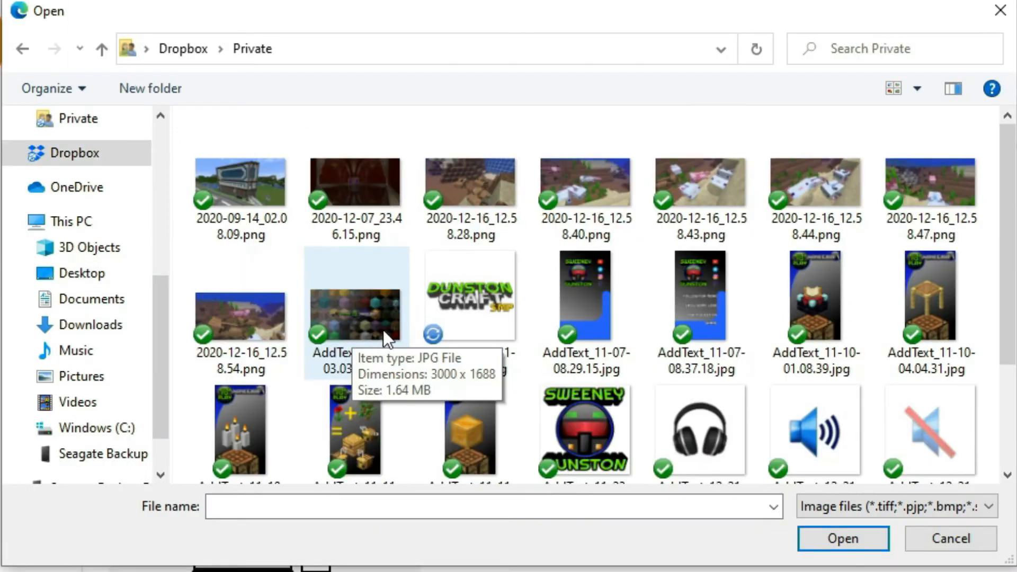
{"action": "left_click", "coordinate": [358, 318]}
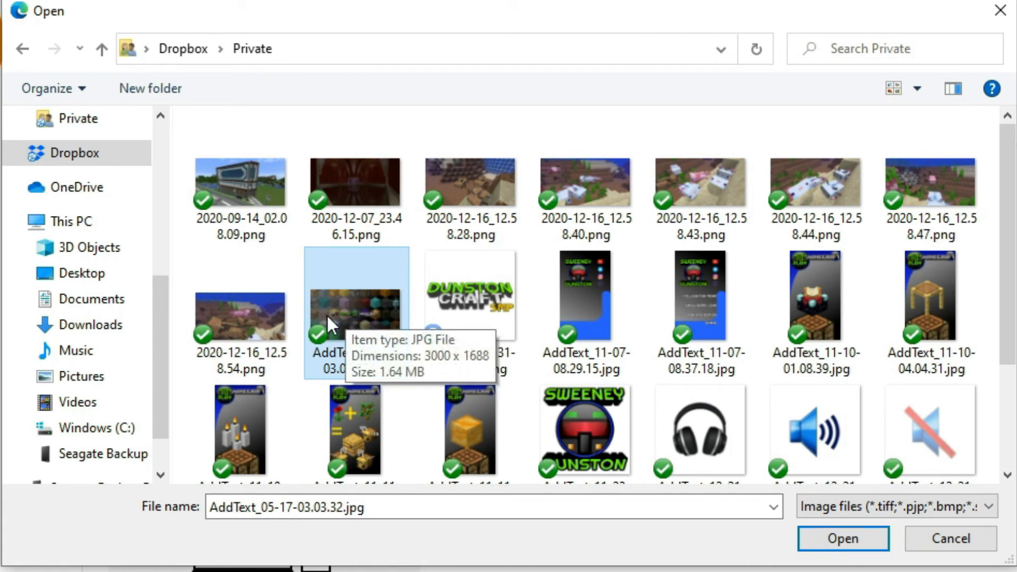
{"action": "left_click", "coordinate": [826, 536]}
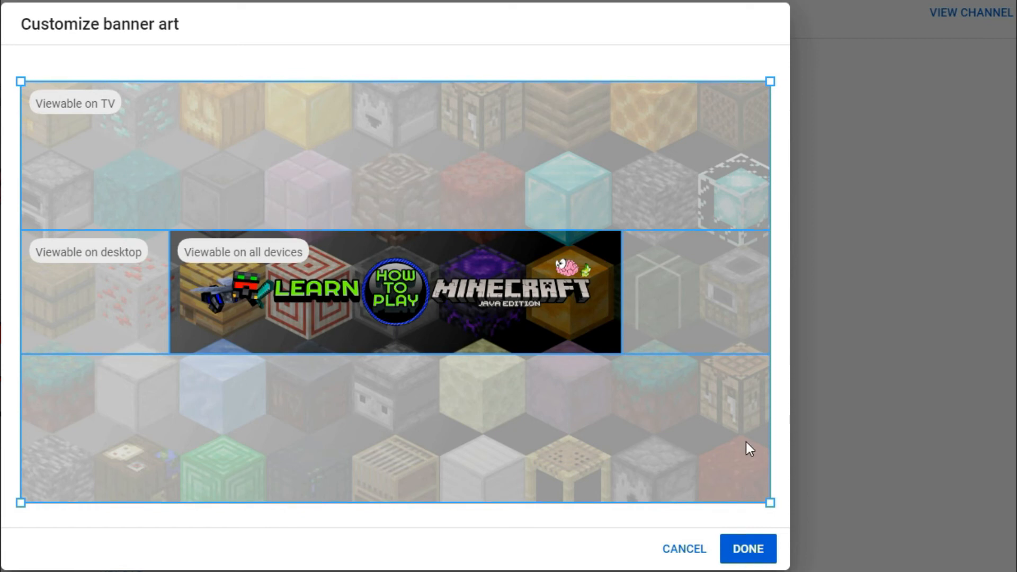
{"action": "left_click", "coordinate": [753, 552]}
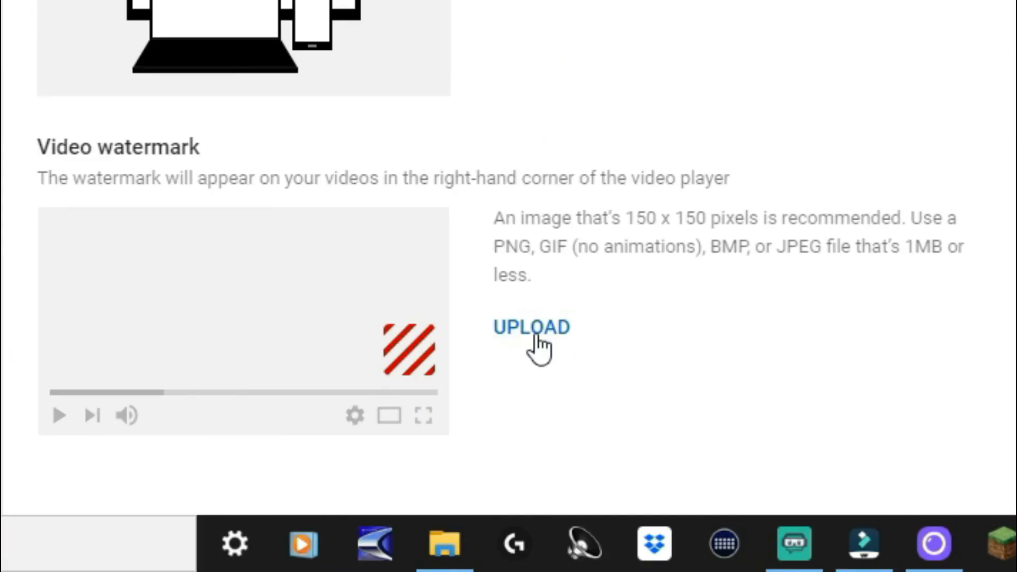
Upload AddText_03-08-05.41.39.png, the heart-eyed brain image, as the video watermark.
{"action": "left_click", "coordinate": [539, 347]}
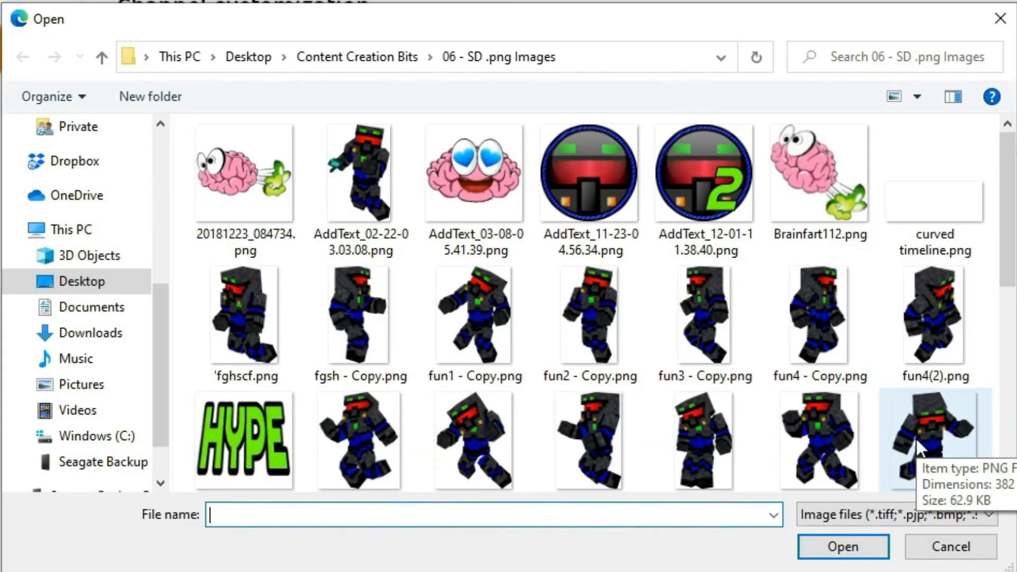
{"action": "left_click", "coordinate": [477, 175]}
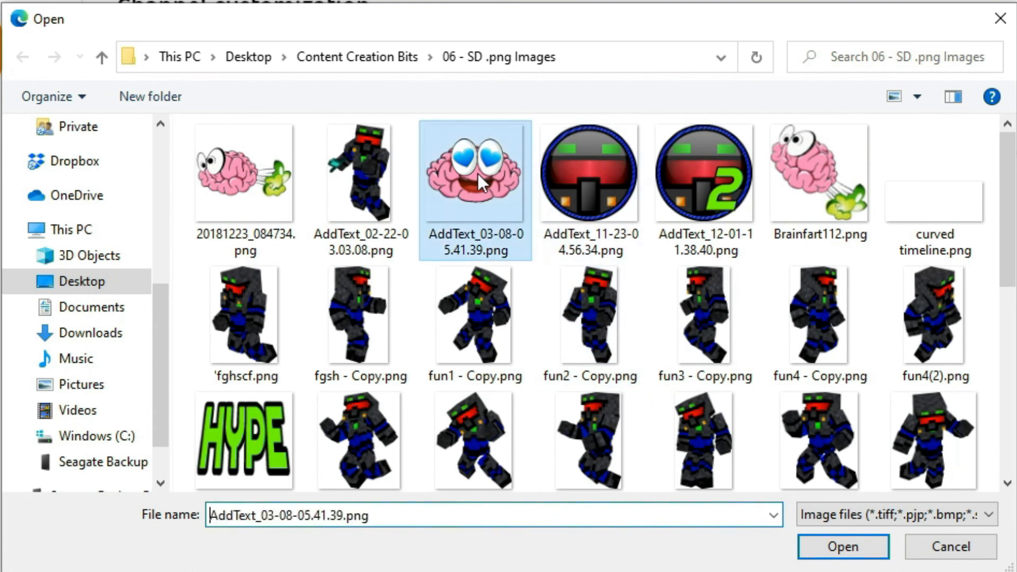
{"action": "double_click", "coordinate": [485, 202]}
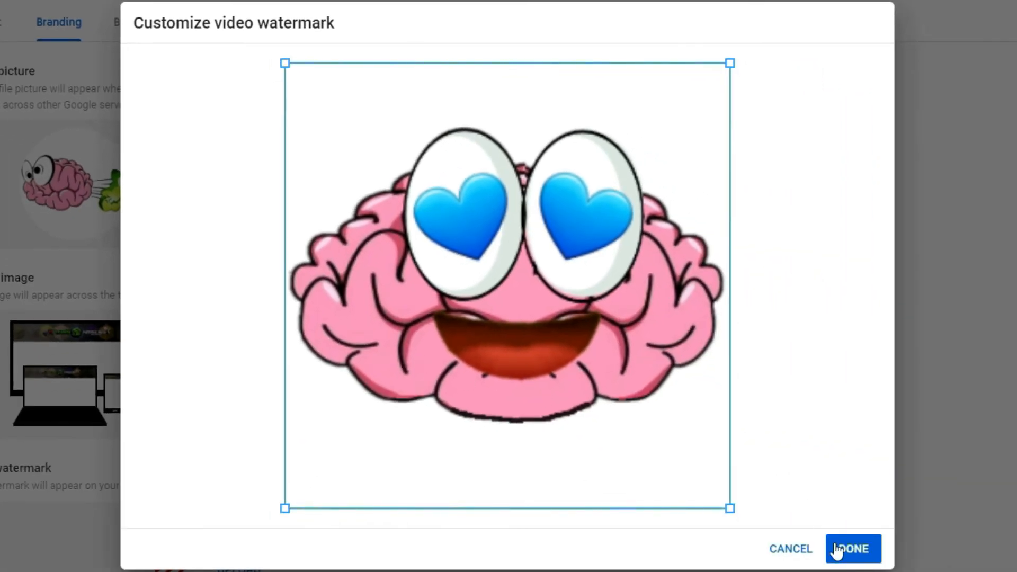
{"action": "left_click", "coordinate": [853, 549]}
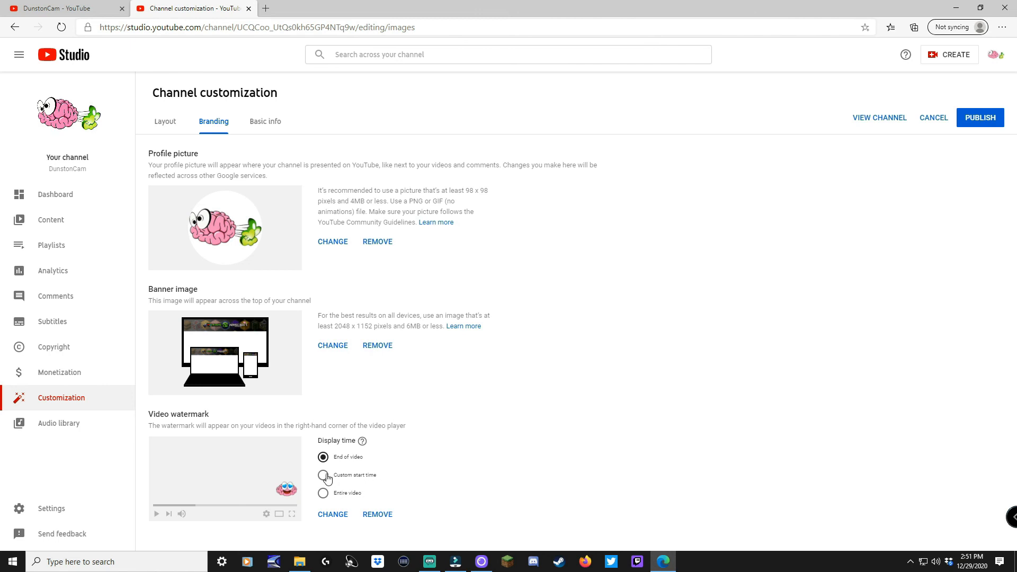
Switch the watermark display time to a custom start time of 00:15.
{"action": "left_click", "coordinate": [324, 475]}
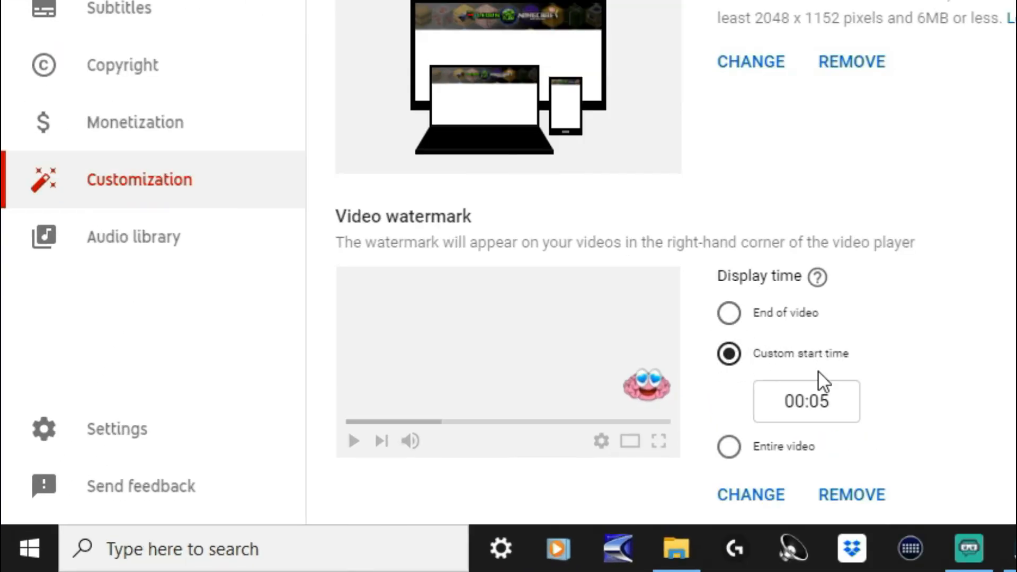
{"action": "double_click", "coordinate": [820, 401]}
{"action": "type", "text": "15"}
{"action": "scroll", "coordinate": [906, 372], "scroll_direction": "down", "scroll_amount": 1}
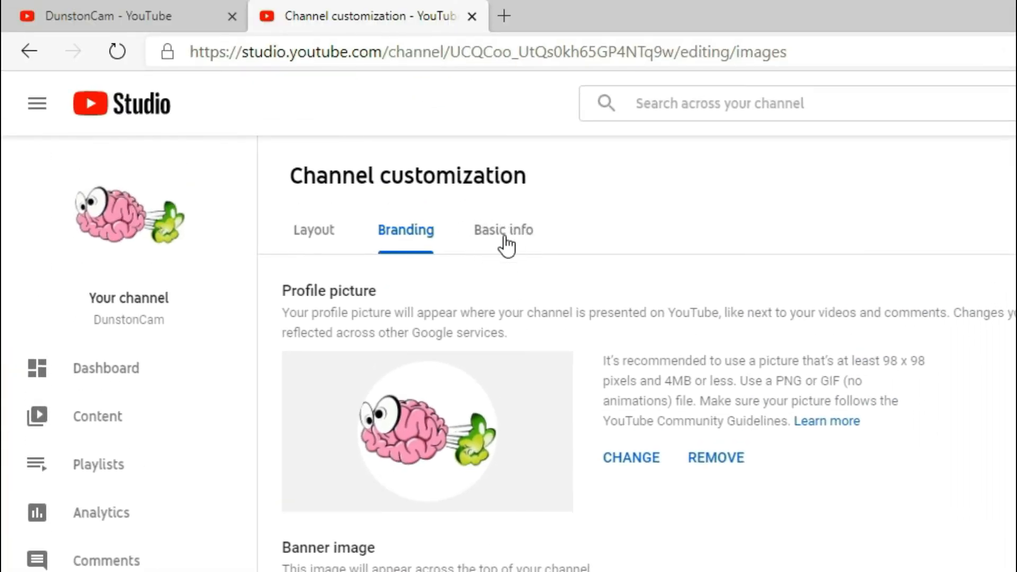
Fill the Basic info Contact info Email field with the channel's e-mail address, then publish.
{"action": "left_click", "coordinate": [505, 236]}
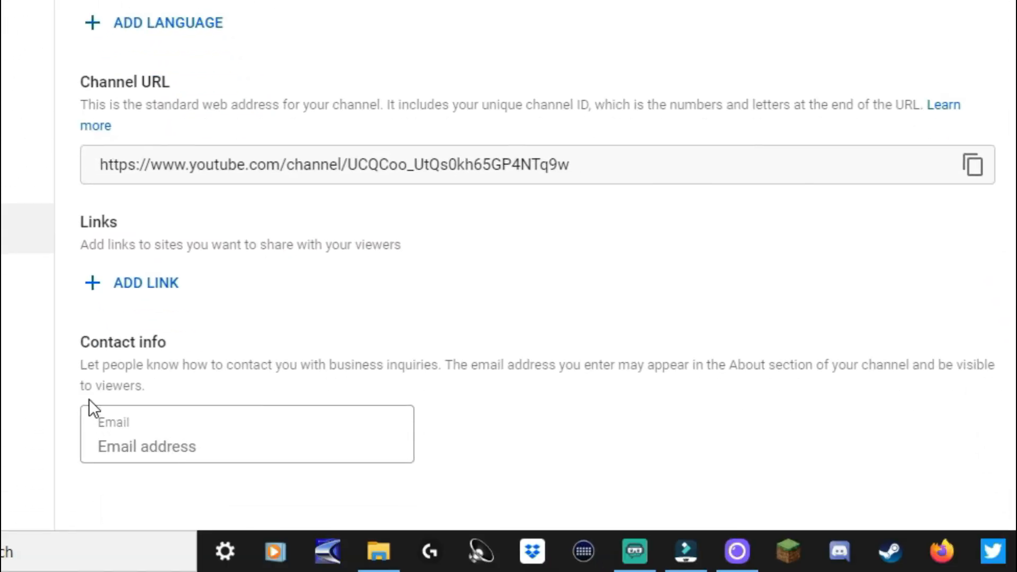
{"action": "left_click", "coordinate": [168, 448]}
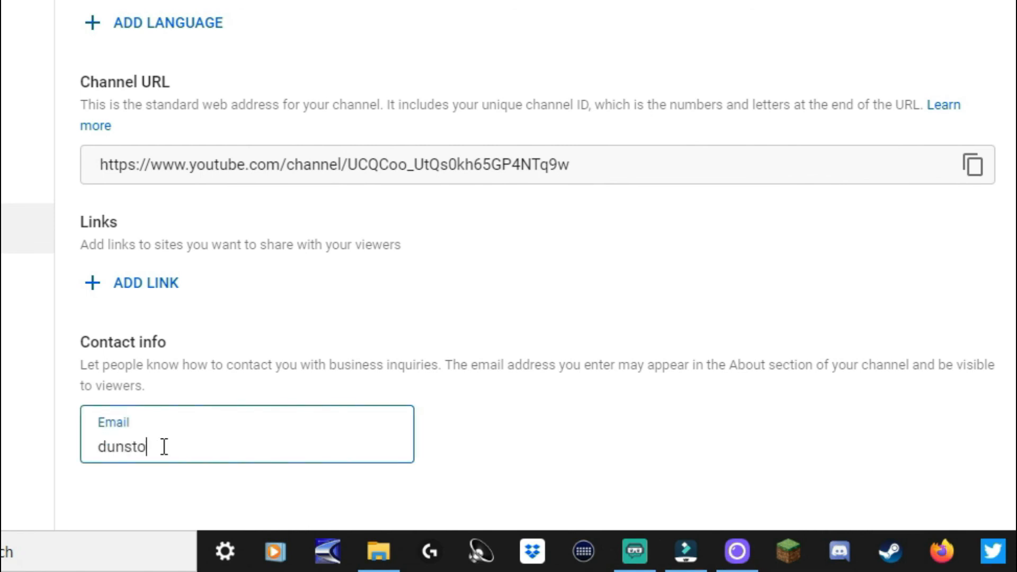
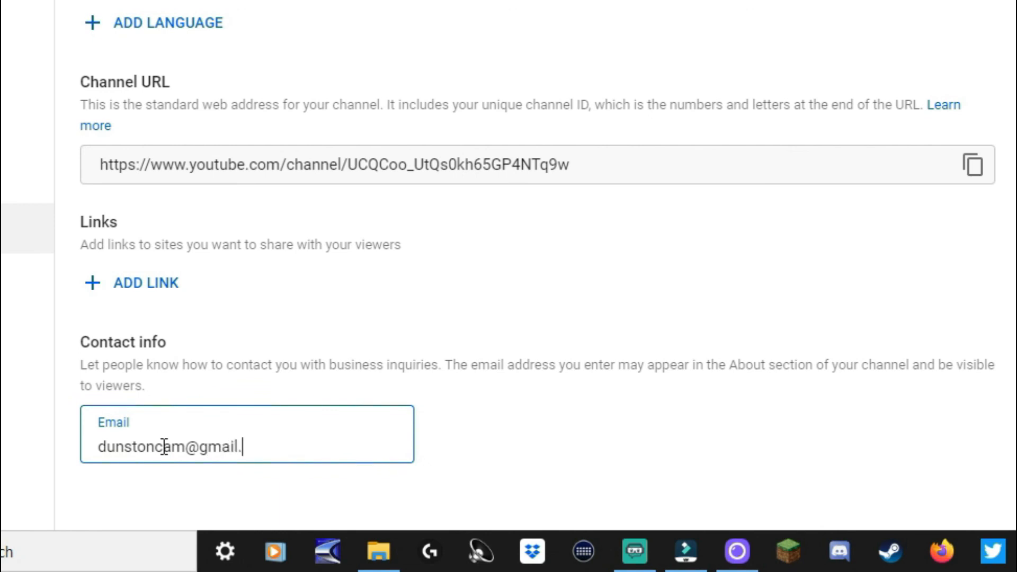
{"action": "left_click", "coordinate": [914, 313]}
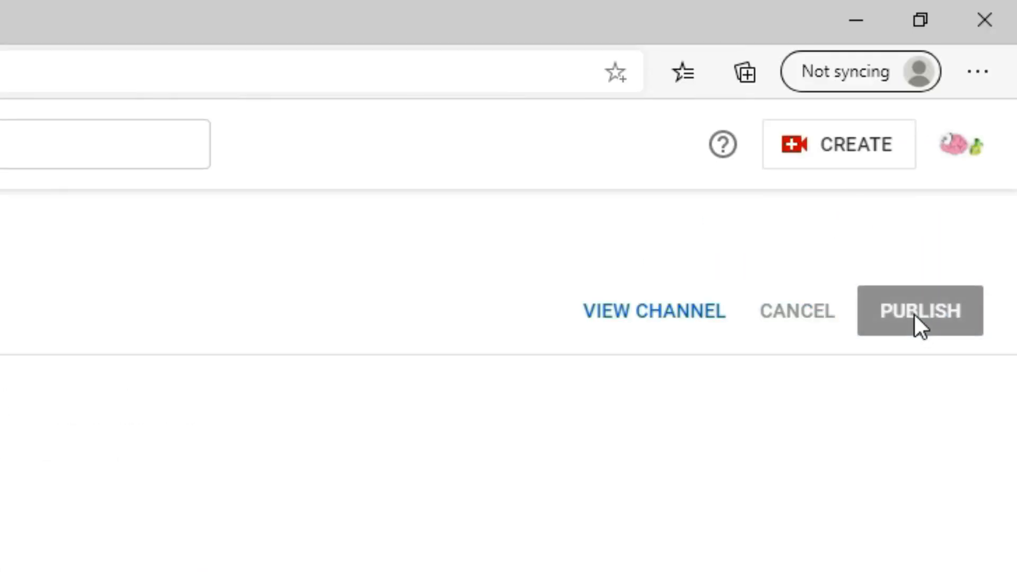